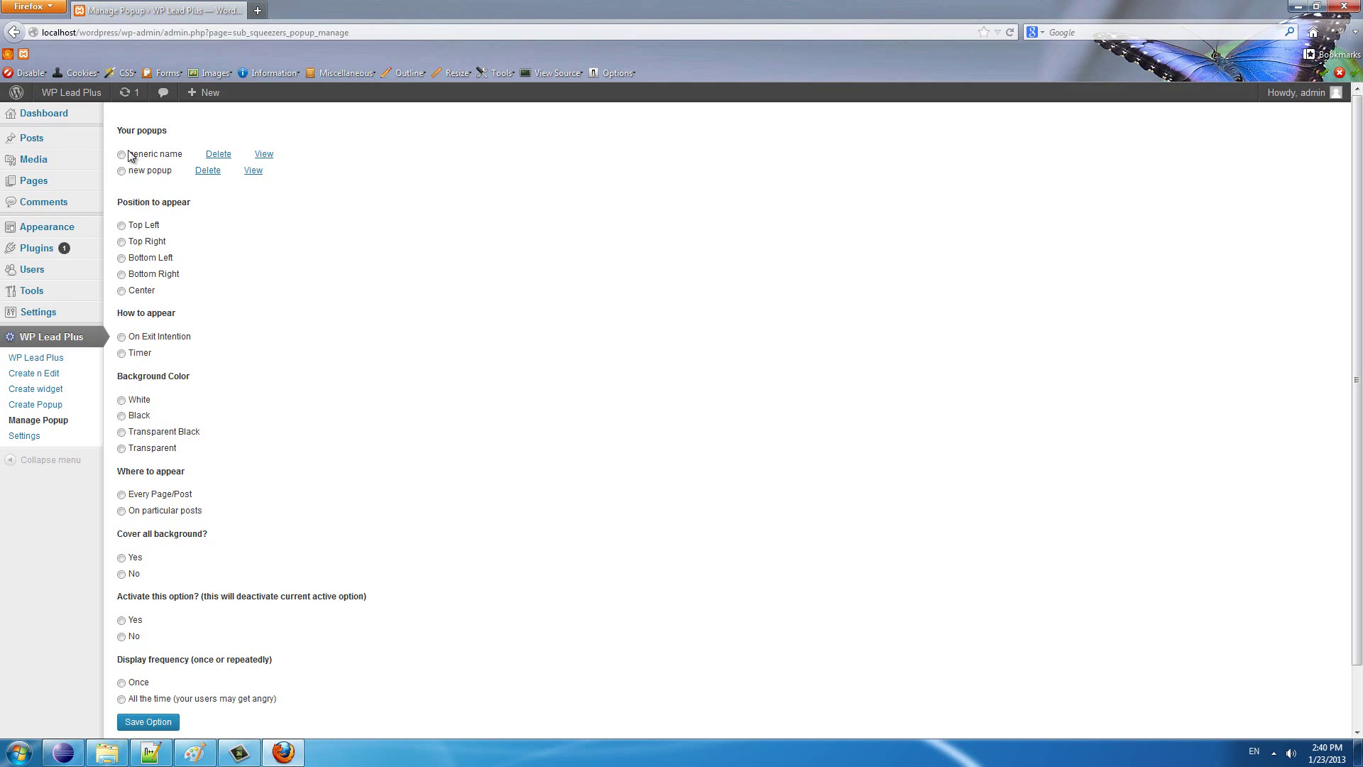
Step: Preview the two existing saved popups and close each preview
click(264, 155)
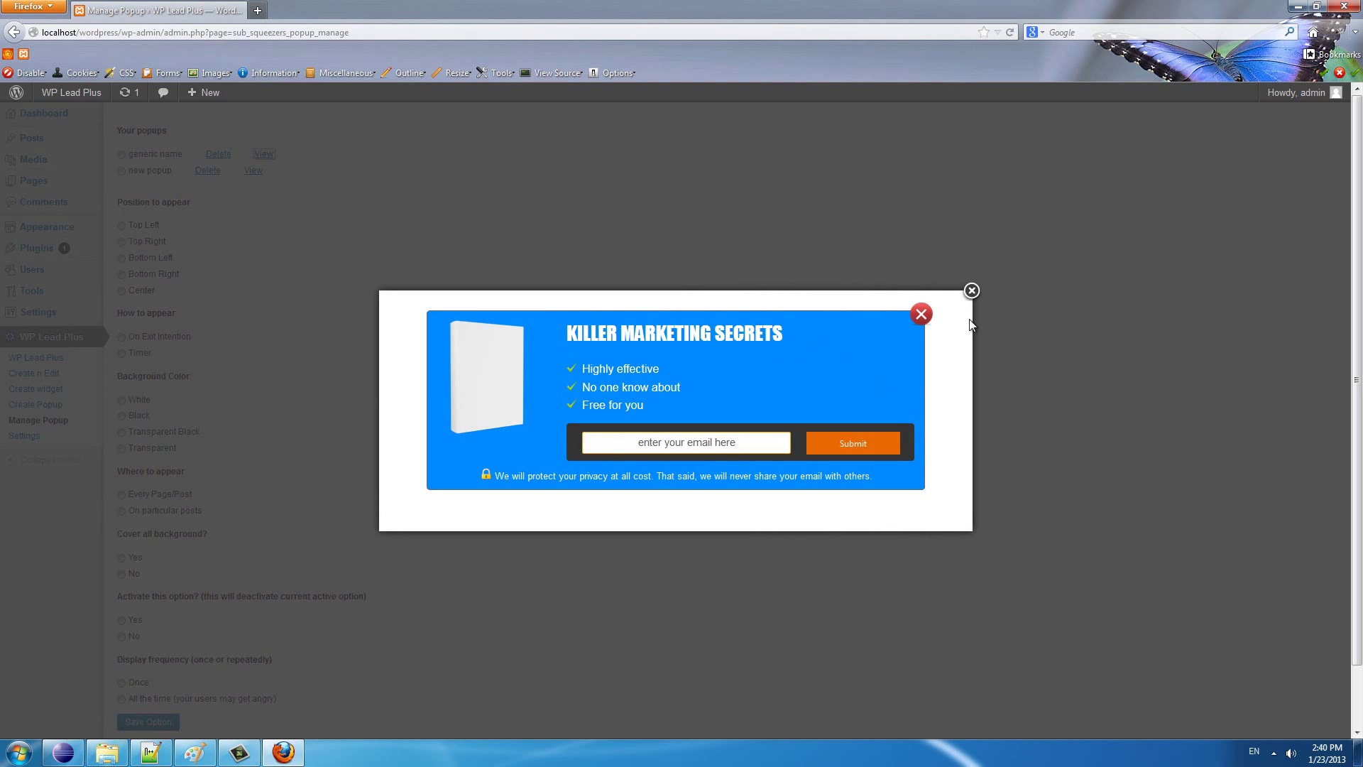
click(972, 291)
click(258, 173)
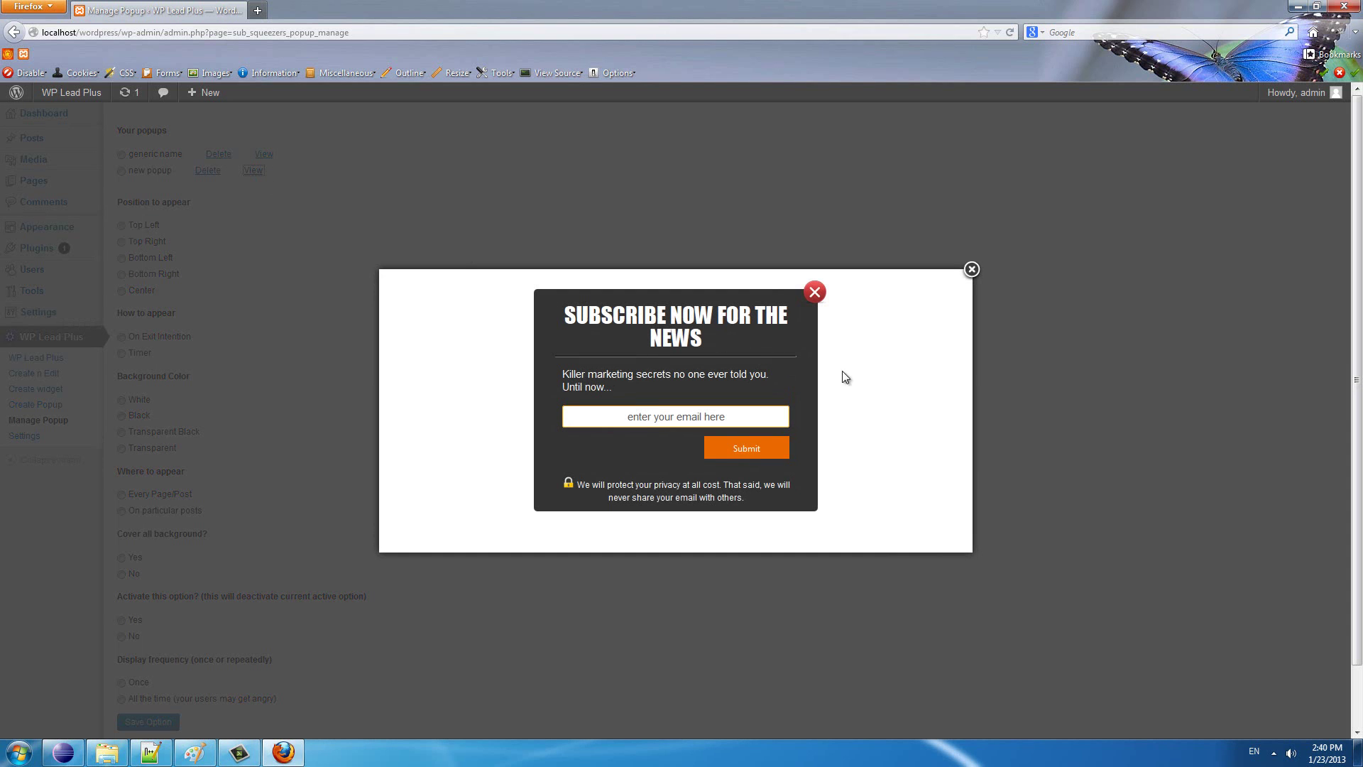
click(969, 271)
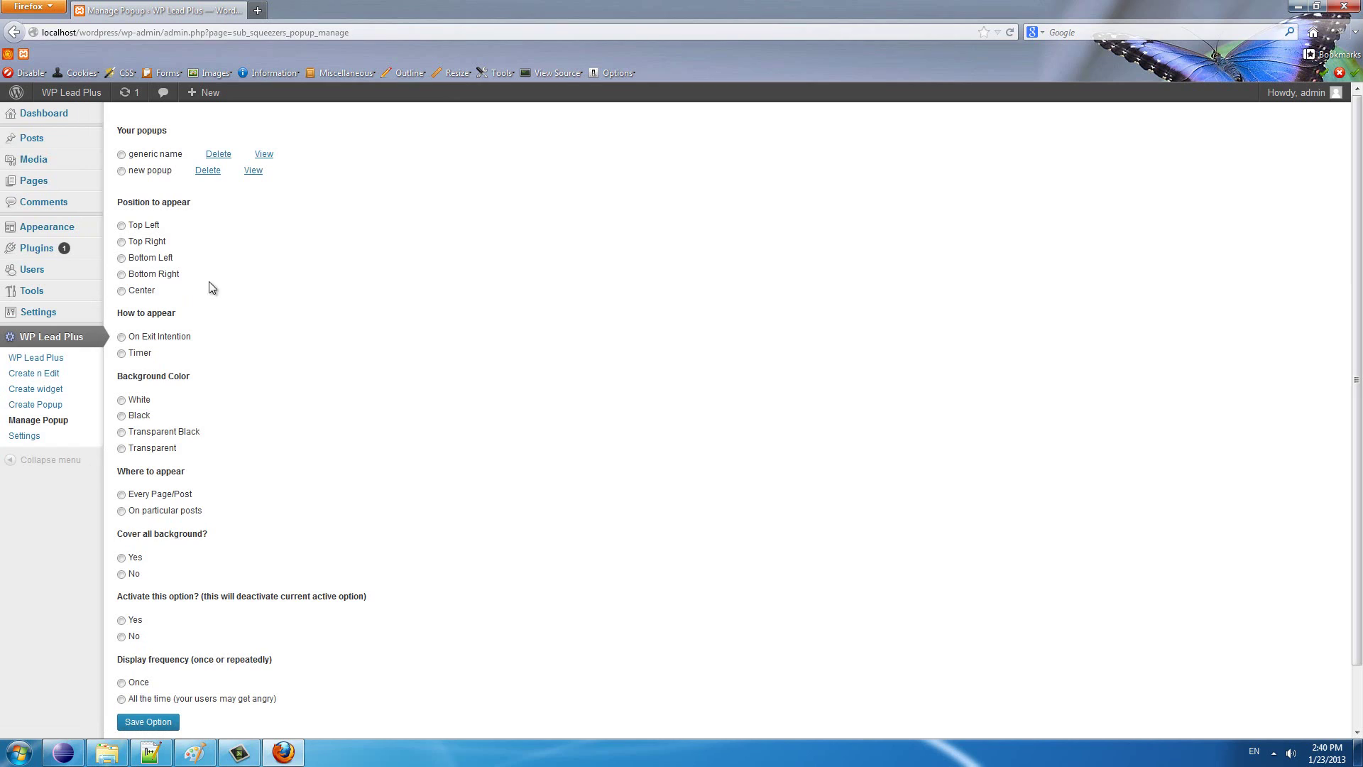
Step: Select the new popup and try each corner position before settling on Center
click(122, 172)
click(121, 226)
click(121, 242)
click(122, 258)
click(122, 275)
click(122, 291)
Step: Switch How to appear from Exit Intention to Timer and enter a 3-second delay
click(122, 337)
click(133, 353)
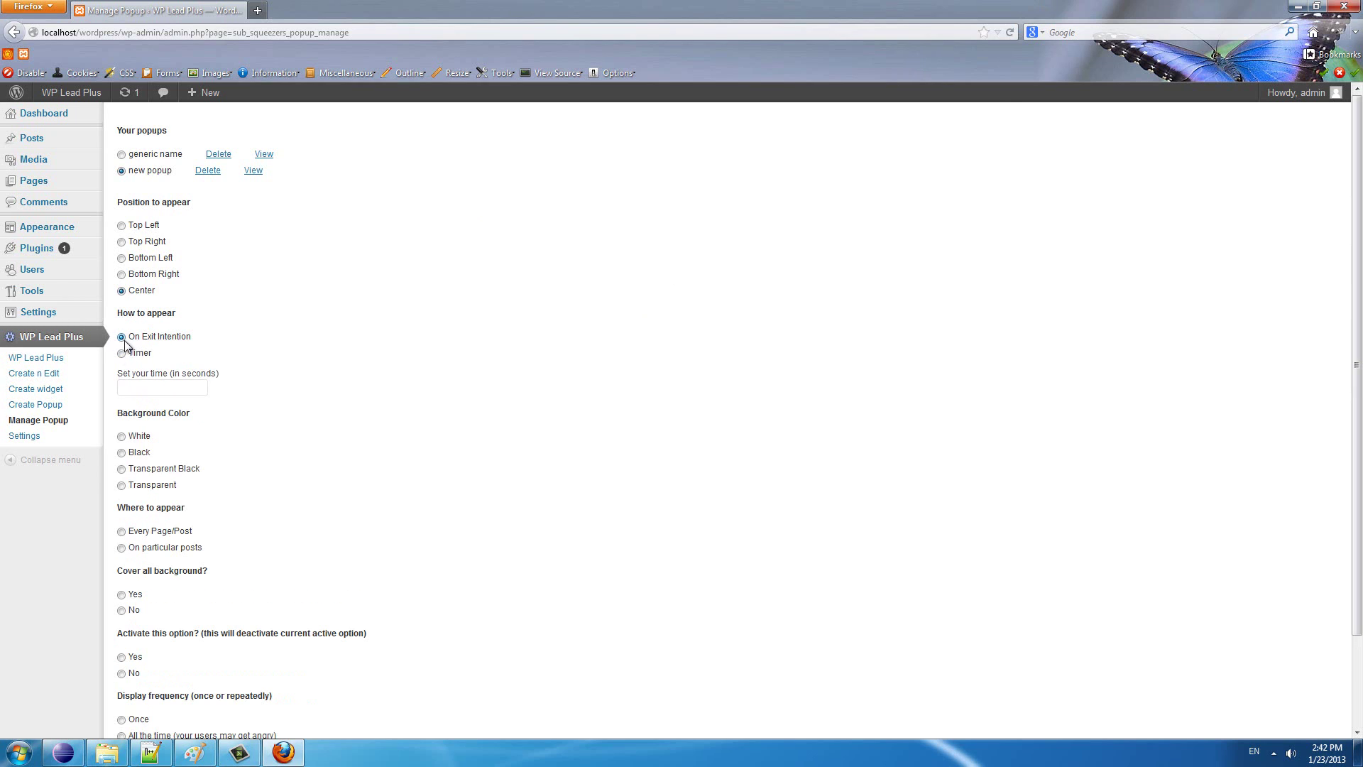
click(121, 353)
click(154, 388)
text(3)
scroll(130, 341, down, 2)
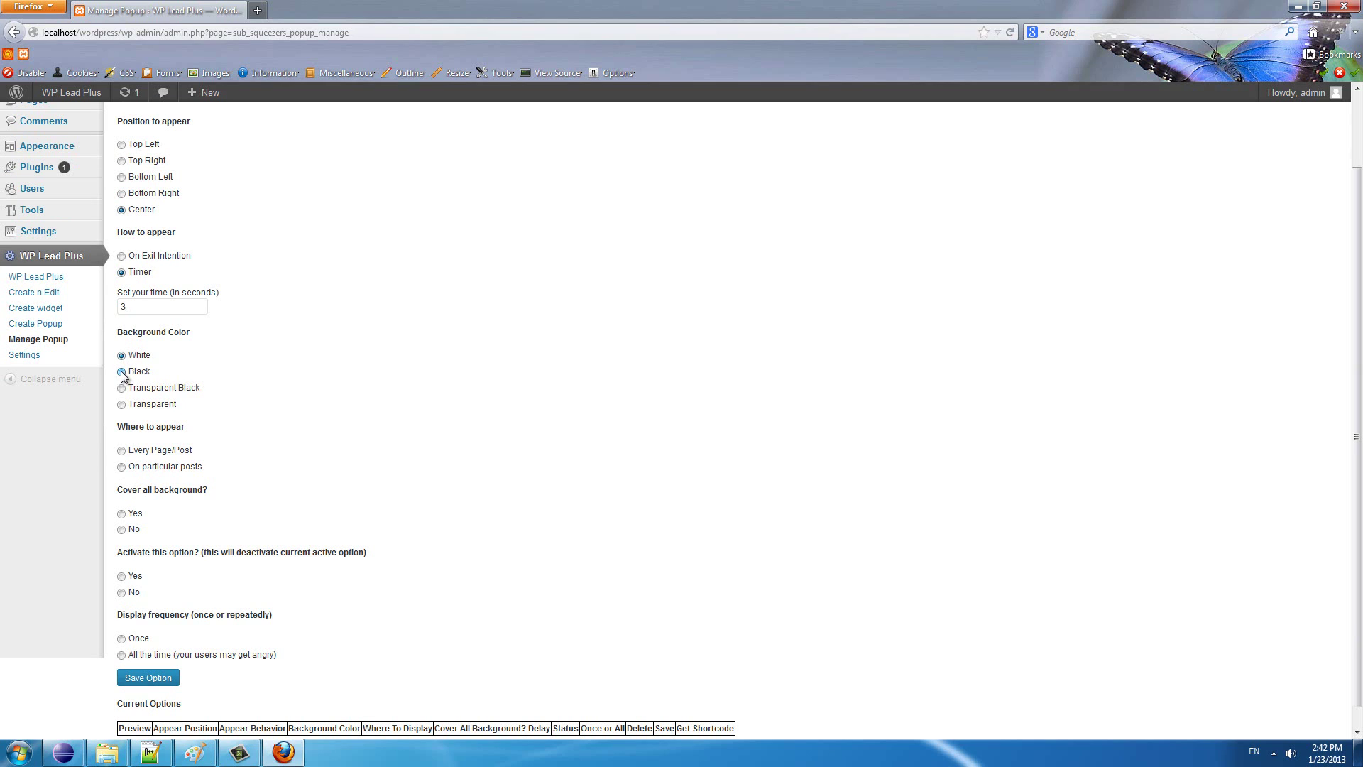
Step: Compare Black, Transparent Black and Transparent backgrounds, settling on Transparent Black
click(121, 371)
click(122, 388)
click(121, 404)
click(121, 388)
scroll(158, 449, down, 1)
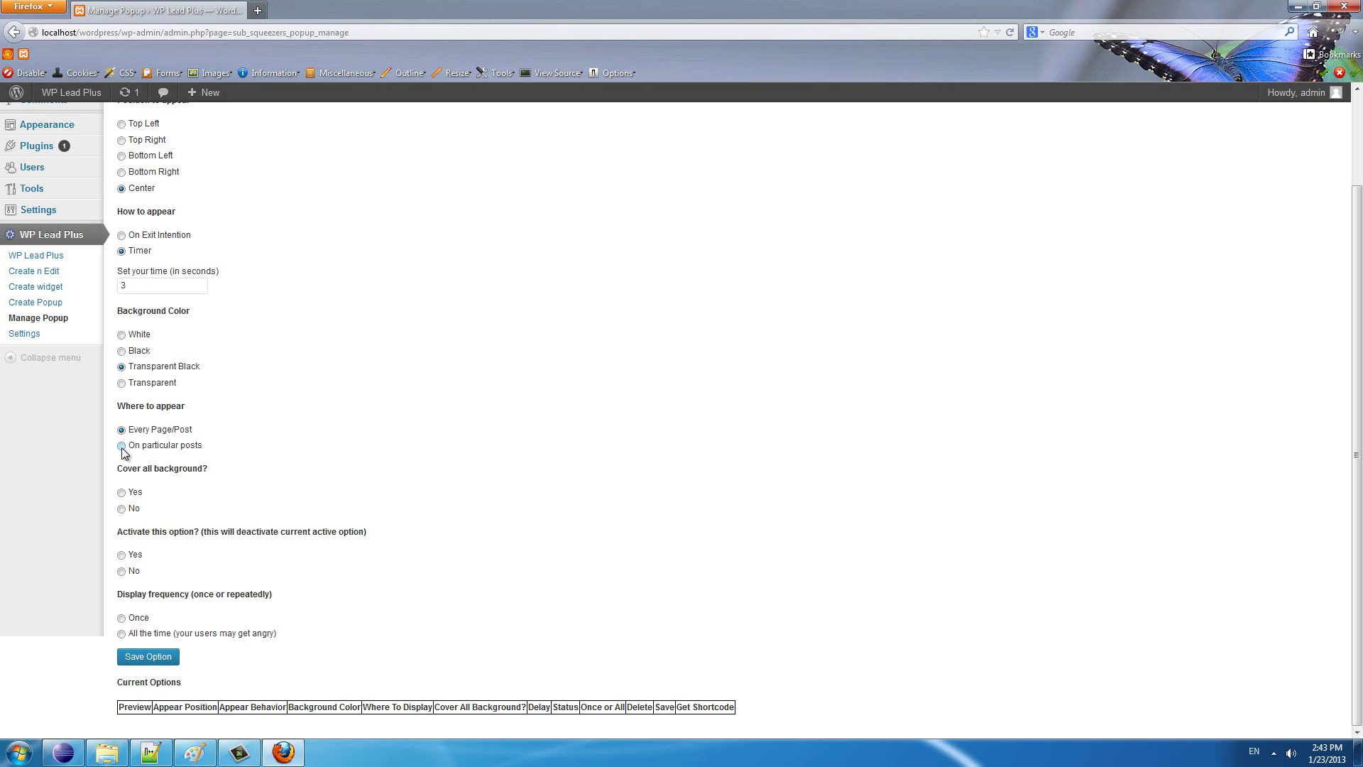
Step: Target Every Page/Post, set Activate to Yes, and choose Once for display frequency
click(122, 447)
key(Up)
click(123, 556)
click(126, 572)
click(122, 556)
click(122, 634)
Step: Save the popup options, dismiss the Done alert, and reload to view the Current Options row
click(158, 656)
click(721, 347)
click(1009, 33)
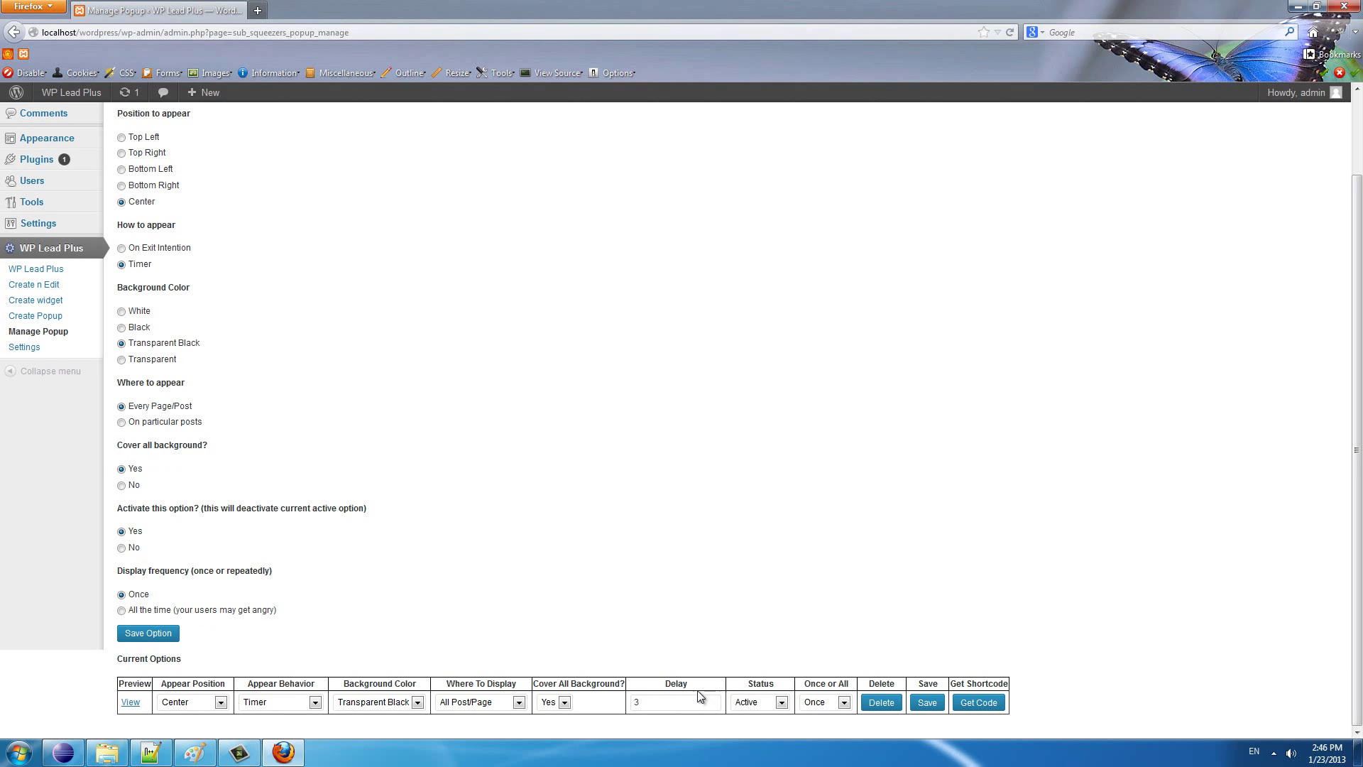
key(Down)
Step: Open the live site in a new tab to watch the centred subscribe popup appear
middle_click(78, 92)
click(344, 10)
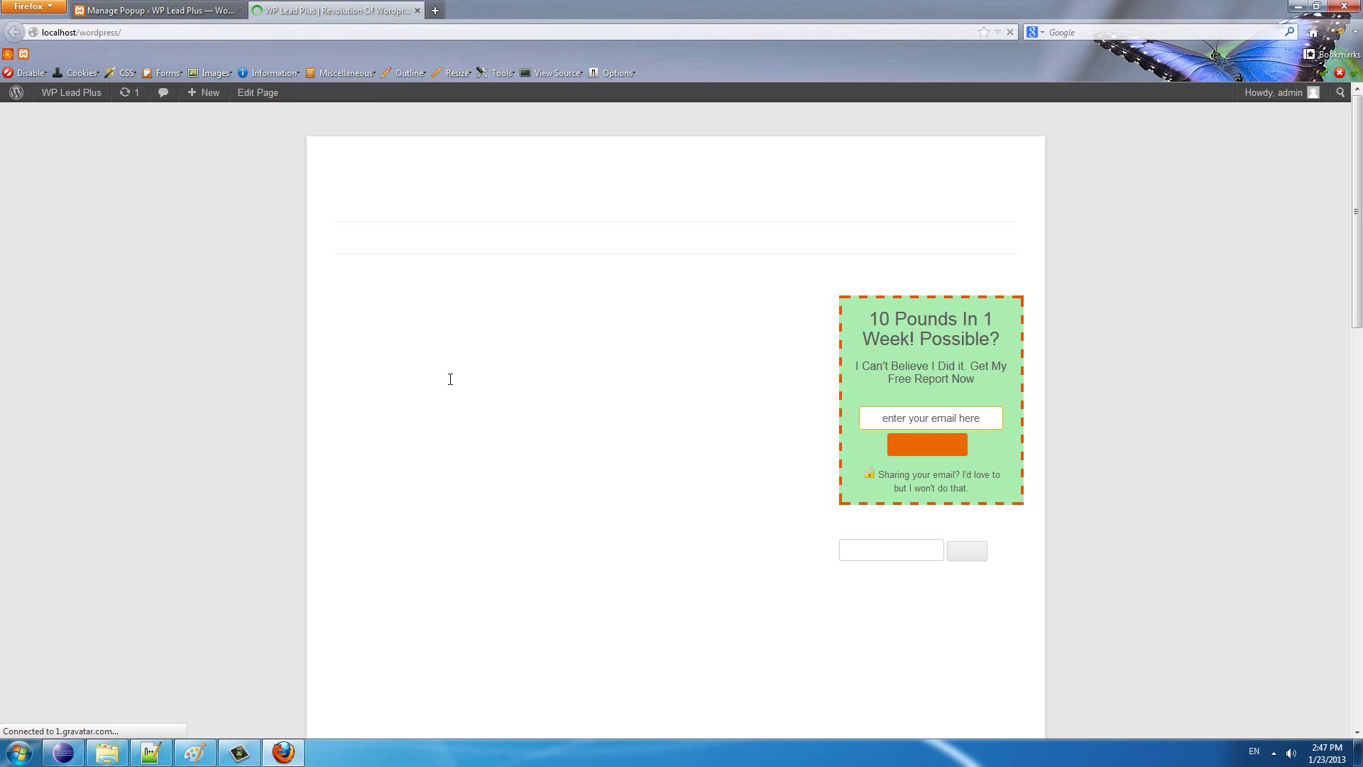